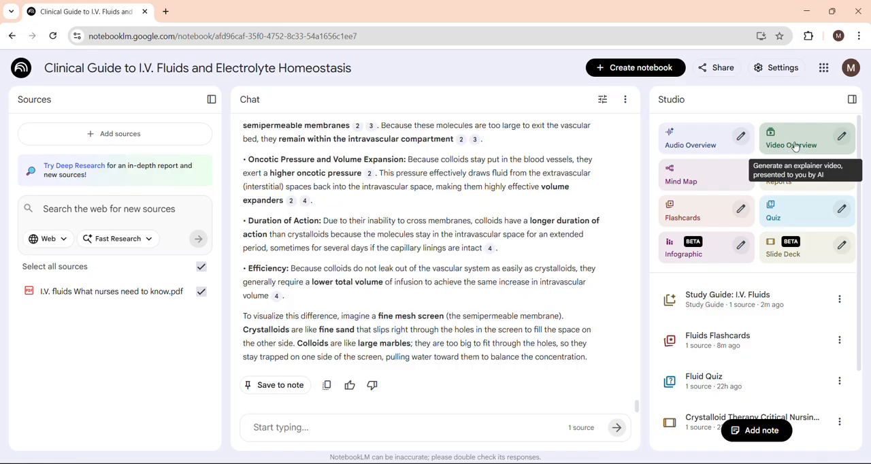
- Open the customization options for the Video Overview and look through the list of available languages
click(843, 139)
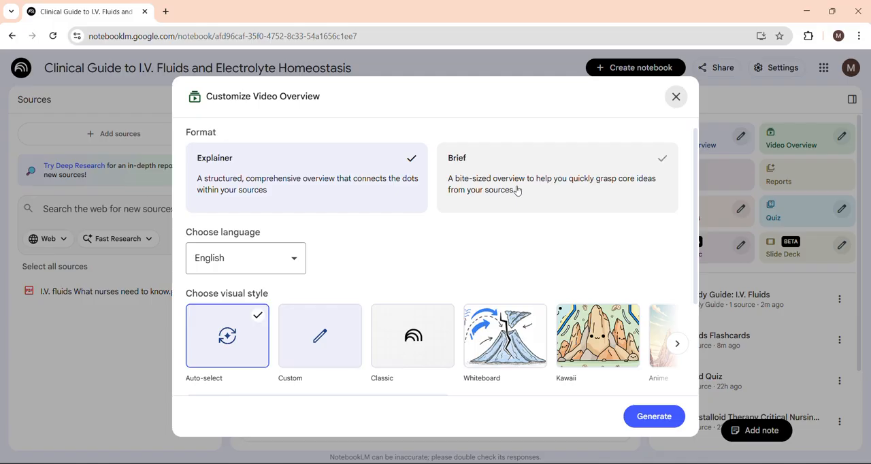
scroll(290, 207, down, 1)
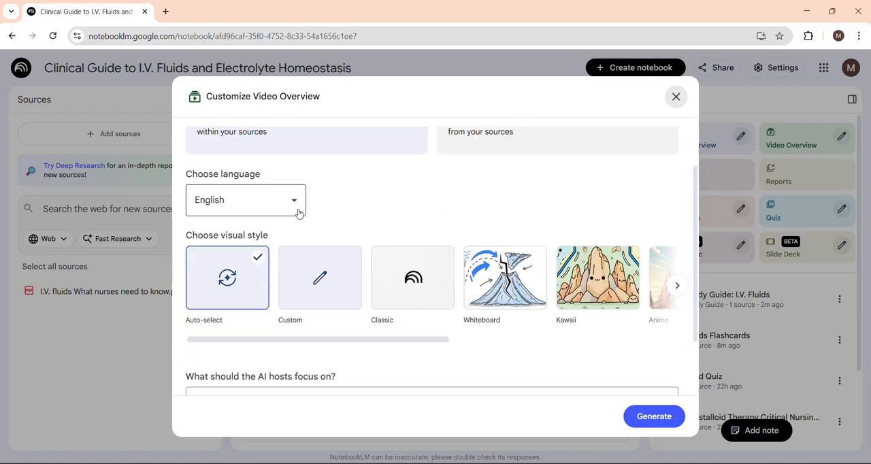
click(289, 205)
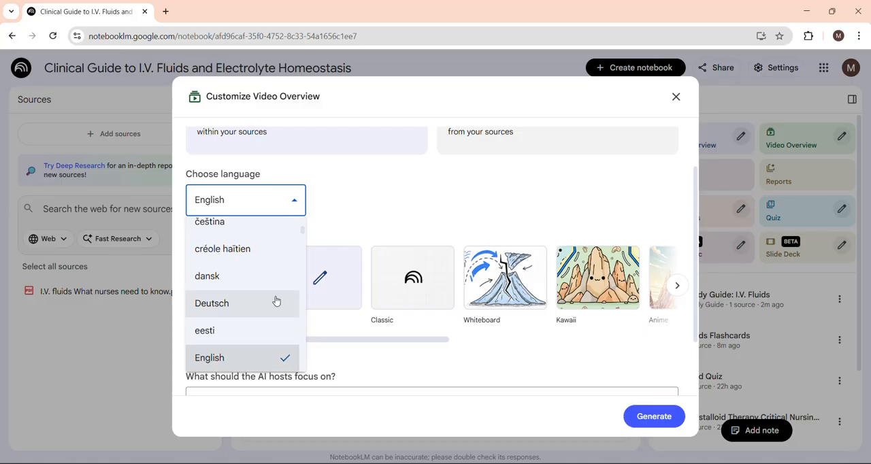
scroll(277, 301, down, 15)
scroll(276, 302, down, 1)
scroll(276, 302, up, 8)
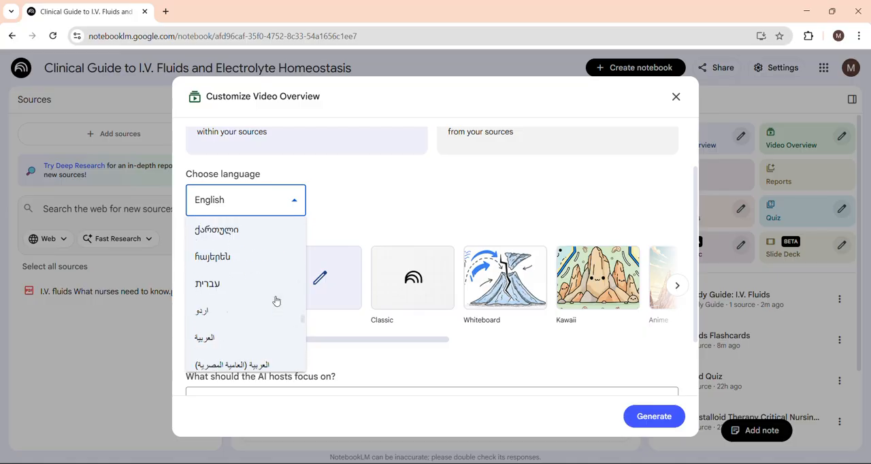
scroll(276, 301, down, 2)
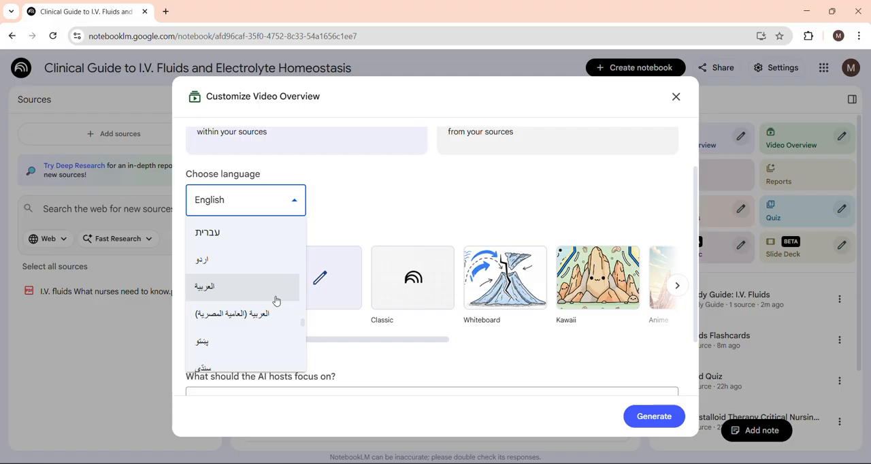
click(341, 201)
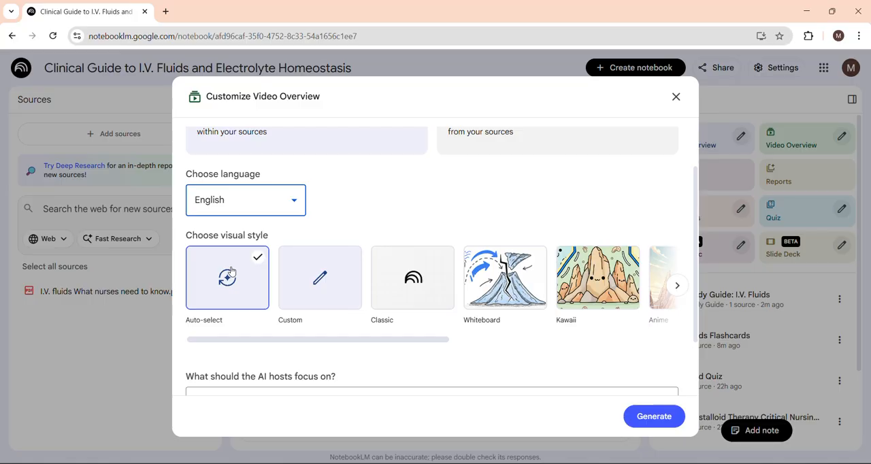
- Browse the visual styles offered for the video overview and choose the Whiteboard style
scroll(510, 315, right, 3)
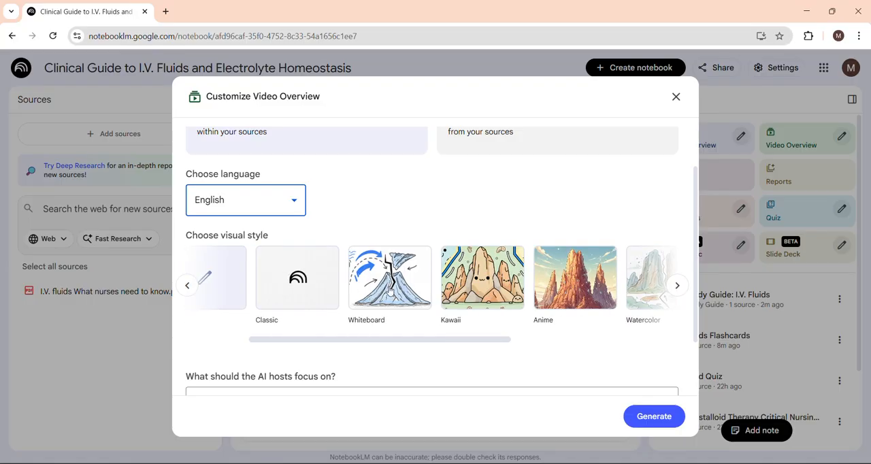
scroll(472, 302, right, 1)
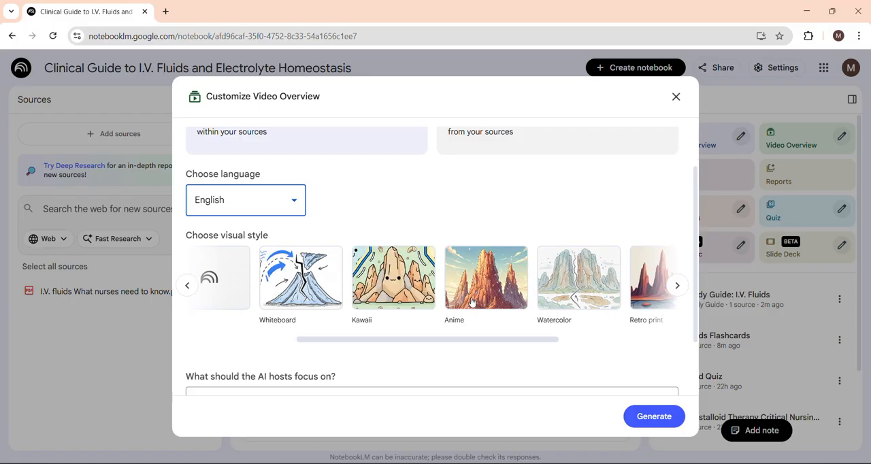
scroll(472, 302, right, 2)
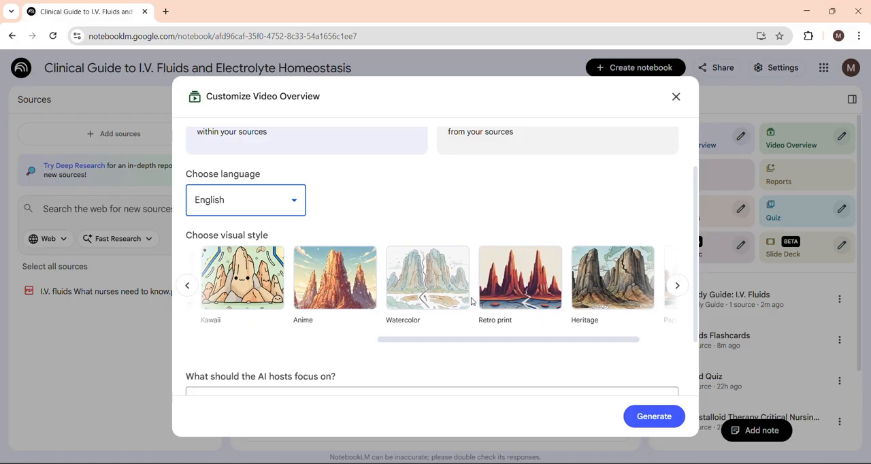
scroll(477, 301, right, 1)
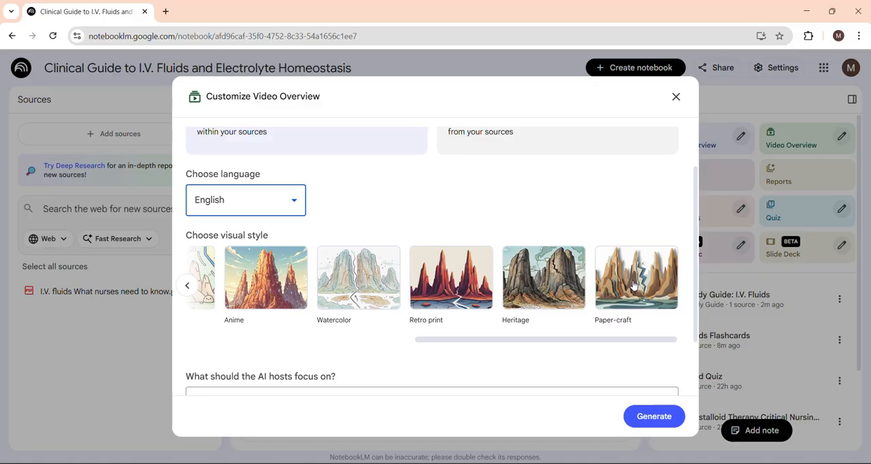
scroll(634, 284, down, 2)
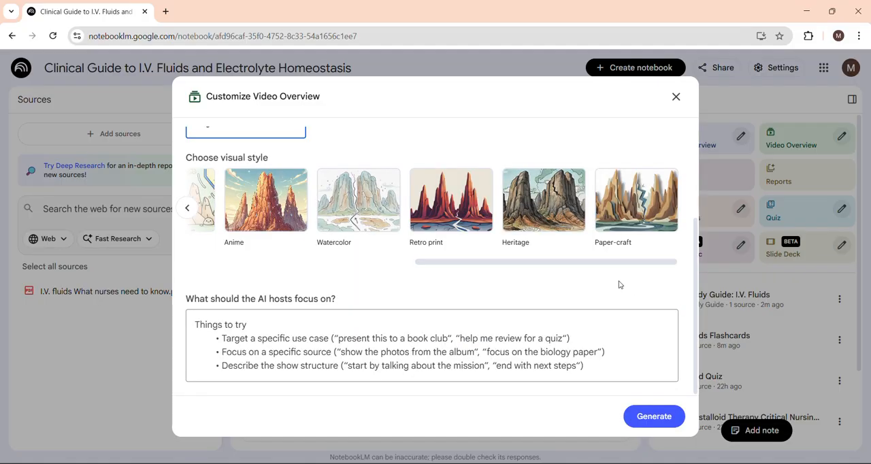
drag(620, 262, 394, 240)
click(493, 218)
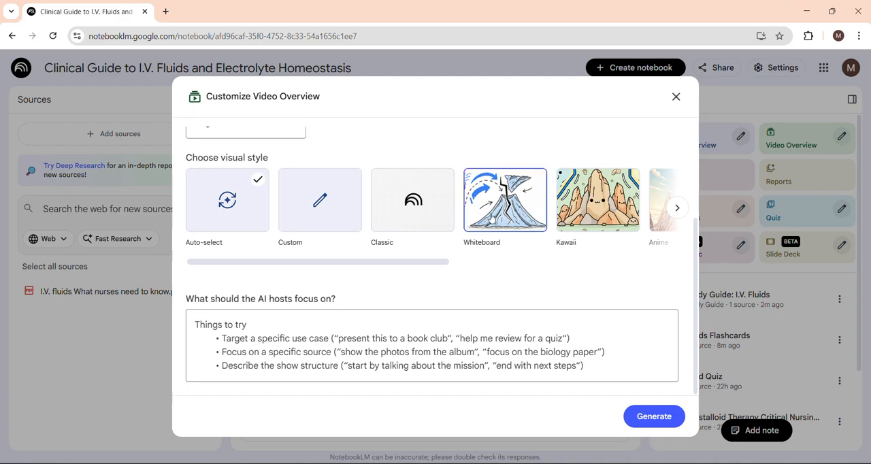
- Begin the AI hosts' focus prompt with "create a focussed vidoe only on isotonic solutions for critical crare nurses,"
click(231, 340)
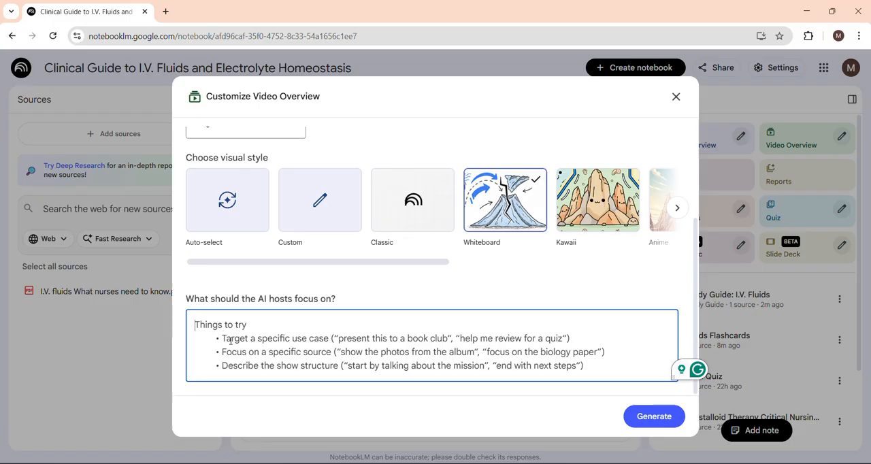
text(create )
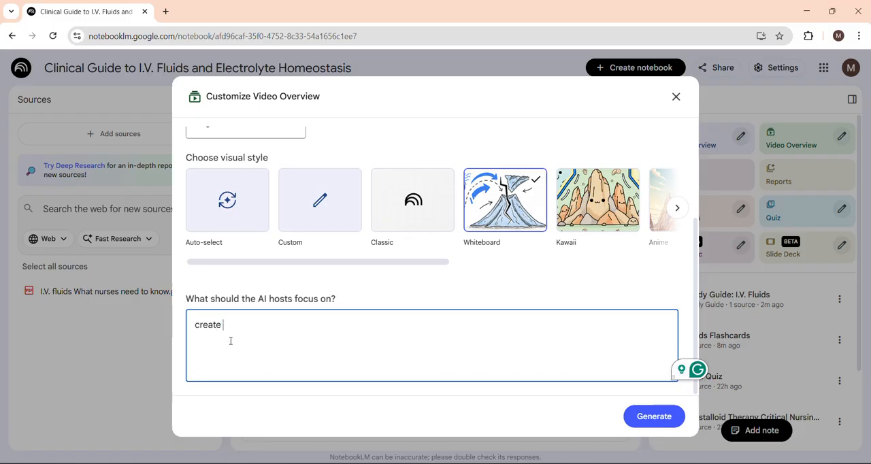
text(a foc)
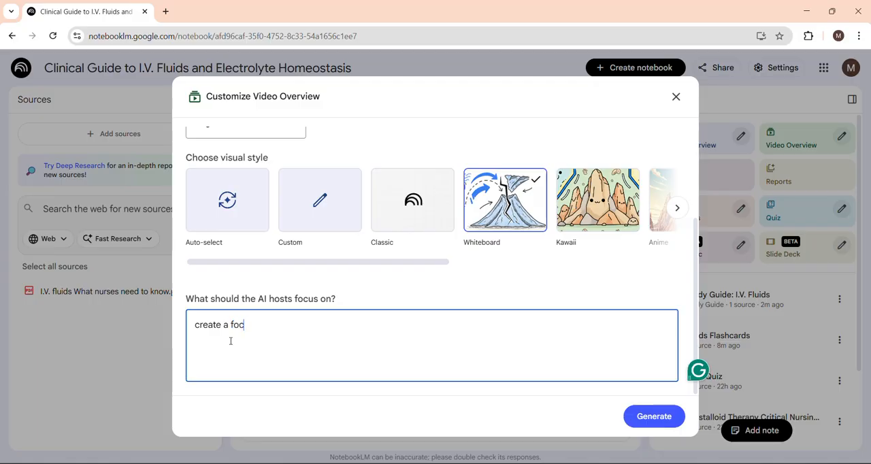
text(ussed vidoe only on isot)
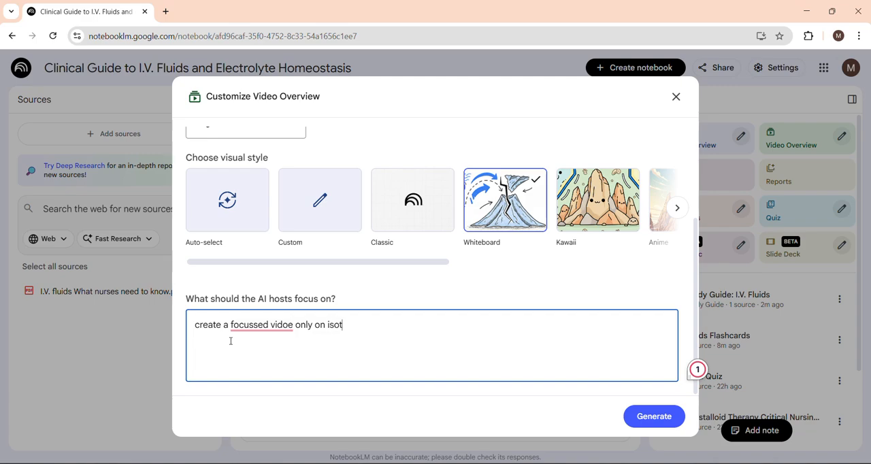
text(onic solutions for )
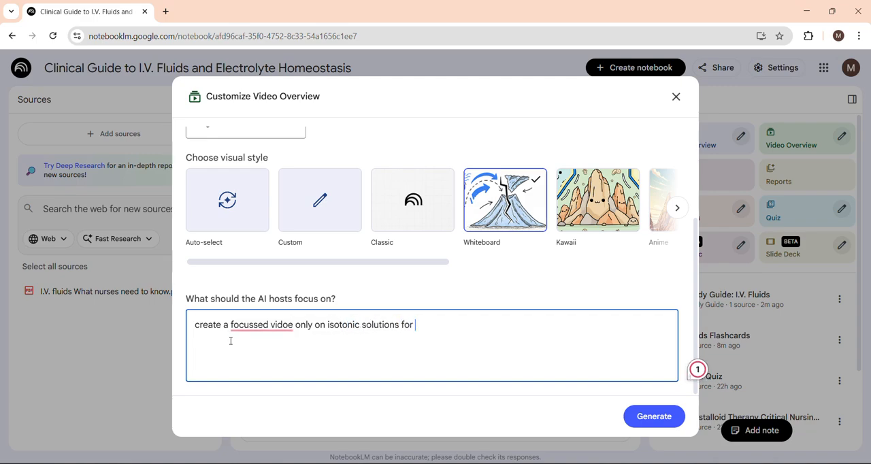
text(critical crea)
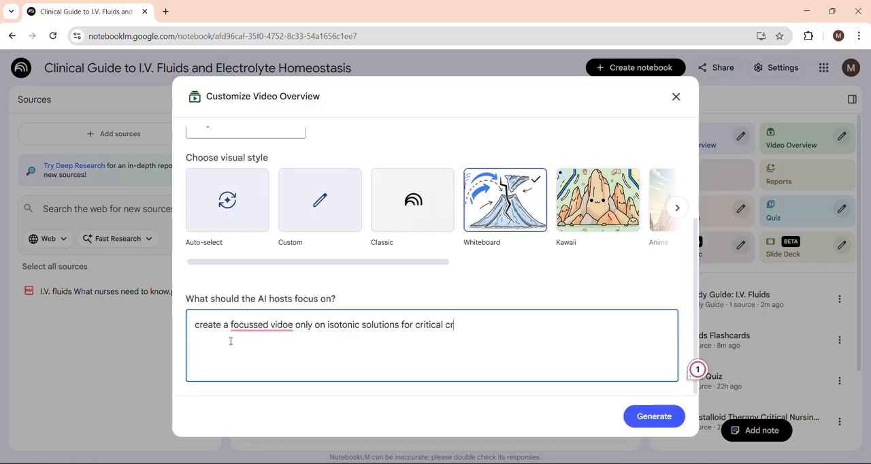
key(BackSpace)
key(BackSpace)
text(are nurses, i wann)
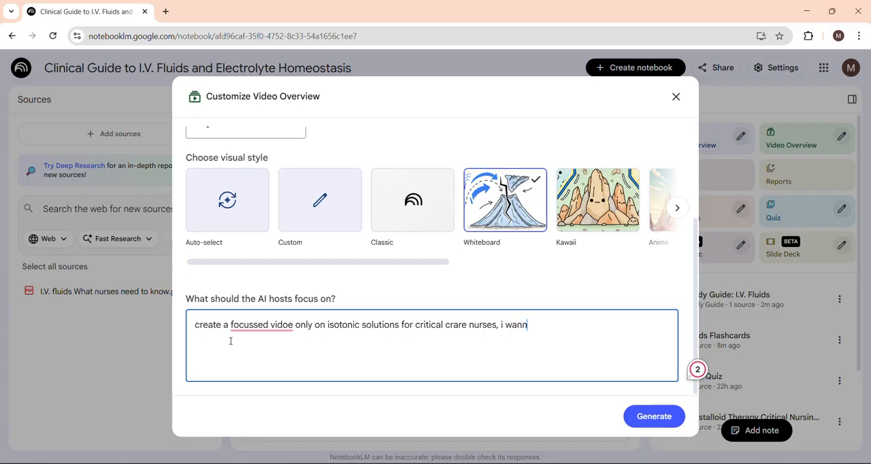
text(a make them)
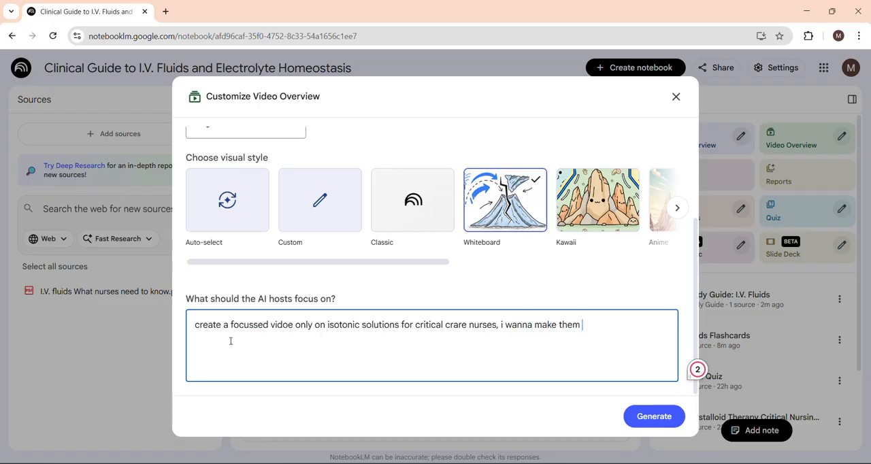
text( good)
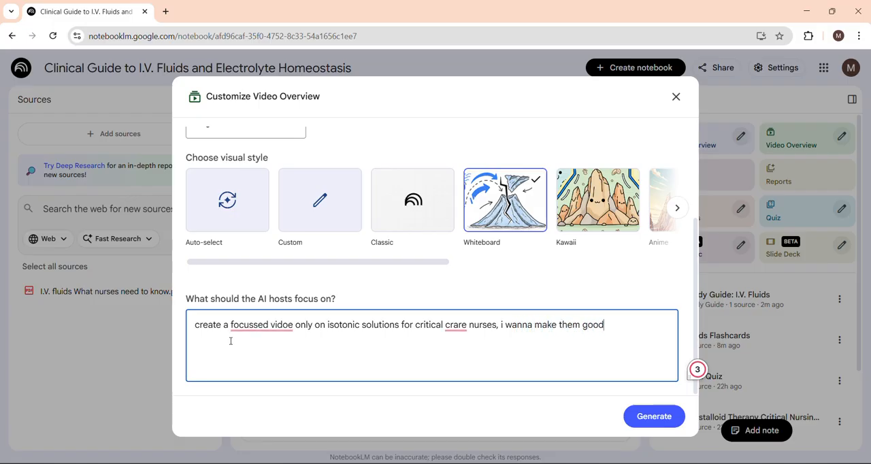
text( decision maker in)
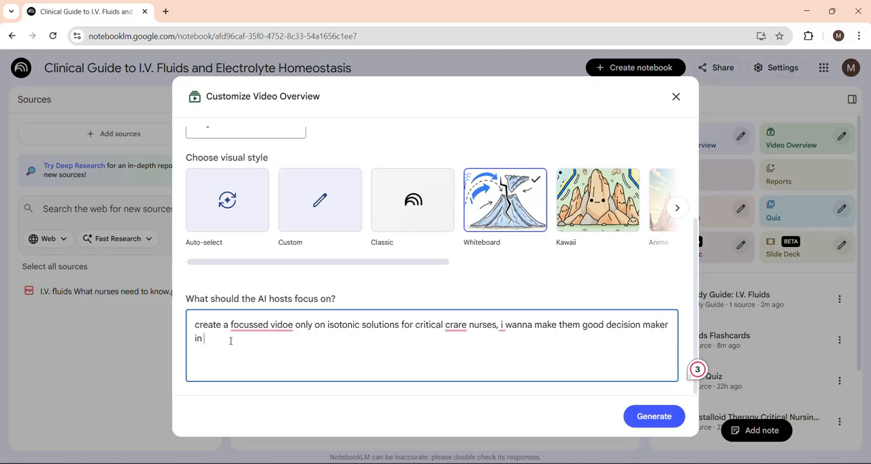
text( stressfull )
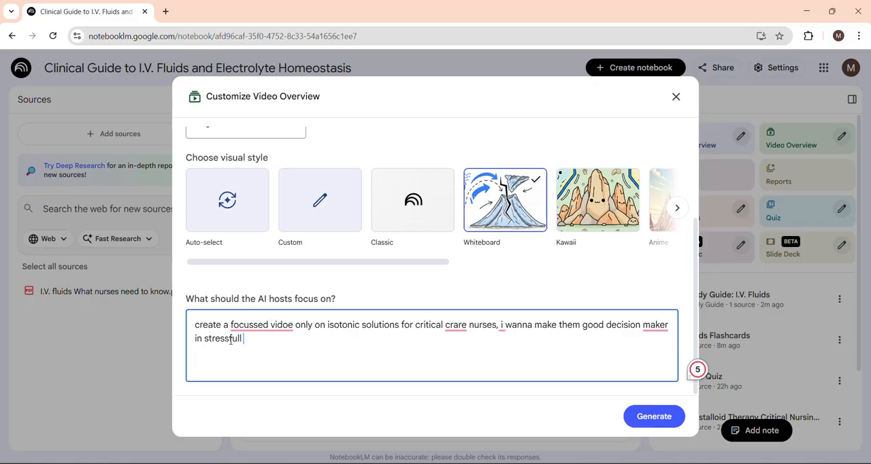
text(conditions,)
text( also i)
text(ndues)
- Finish the focus prompt with "also includes assessmnet points, intervention and clinical alerts" and generate the video overview
key(BackSpace)
key(BackSpace)
key(BackSpace)
key(BackSpace)
key(BackSpace)
text(cludes asse)
text(ssmnet points)
text( and)
key(BackSpace)
key(BackSpace)
key(BackSpace)
key(BackSpace)
key(BackSpace)
text(, interven)
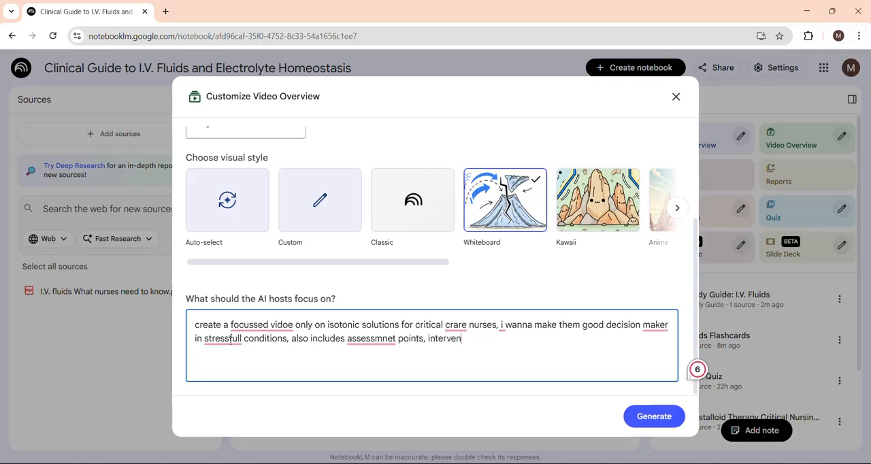
text(tion and clini)
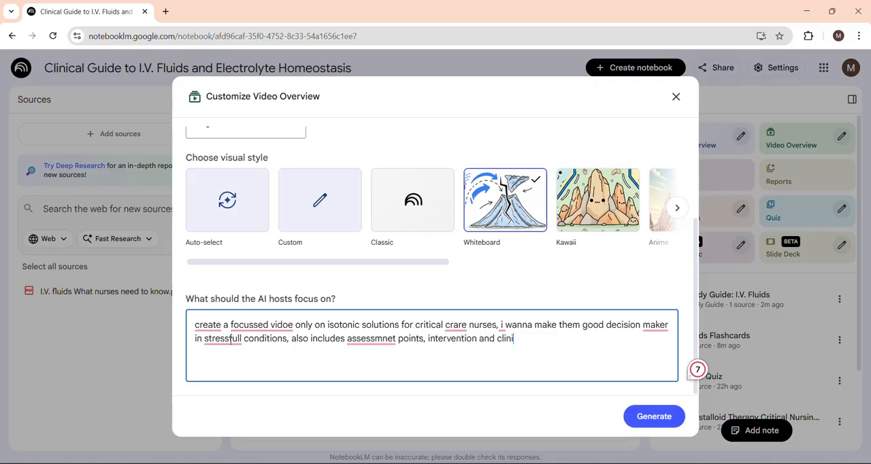
text(cal alers)
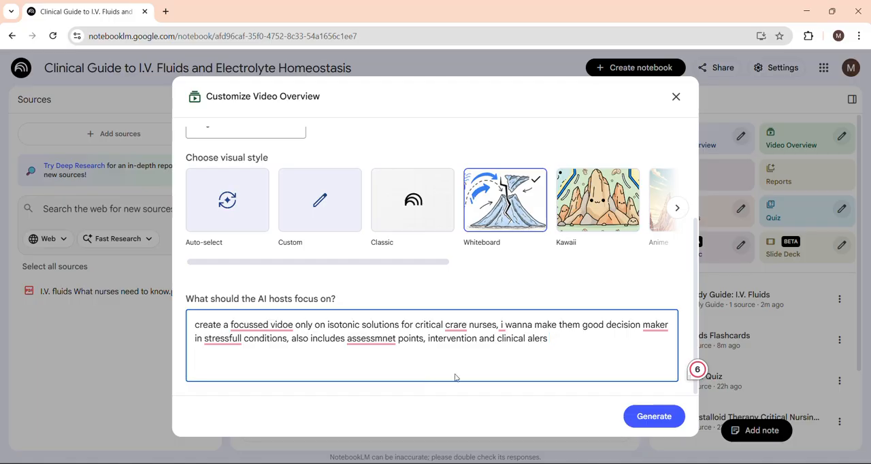
key(BackSpace)
text(ts)
click(648, 416)
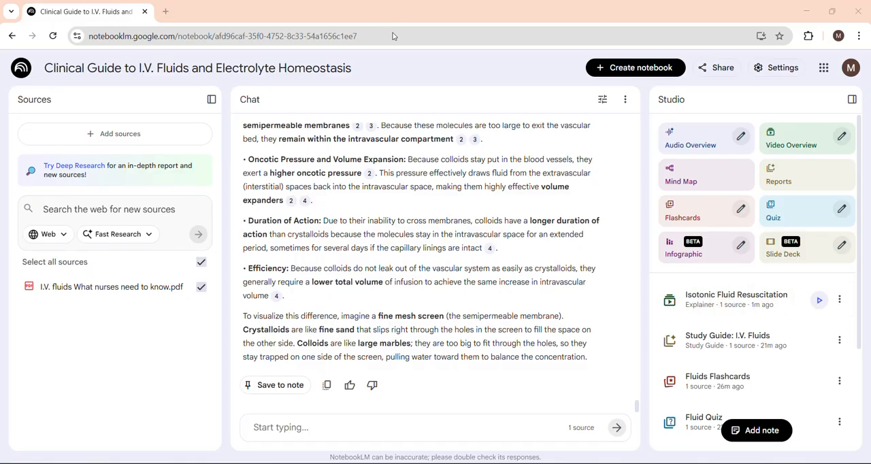
- Open the generated Isotonic Fluid Resuscitation video overview and watch it in full screen
click(742, 307)
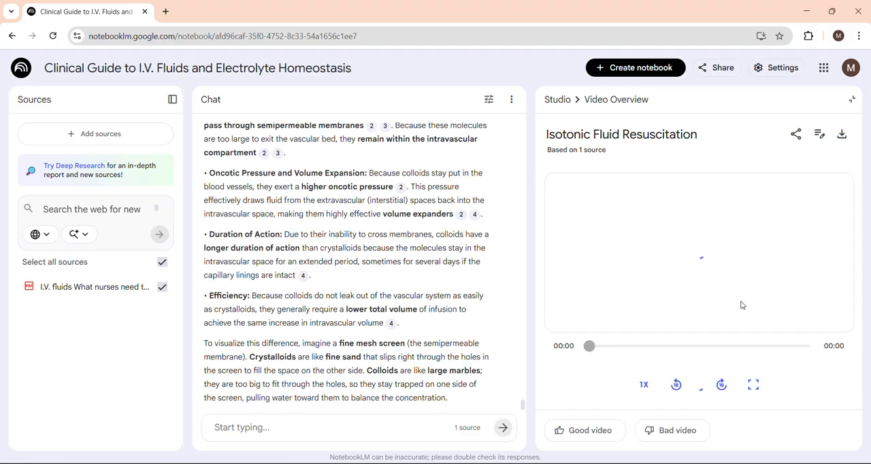
click(756, 387)
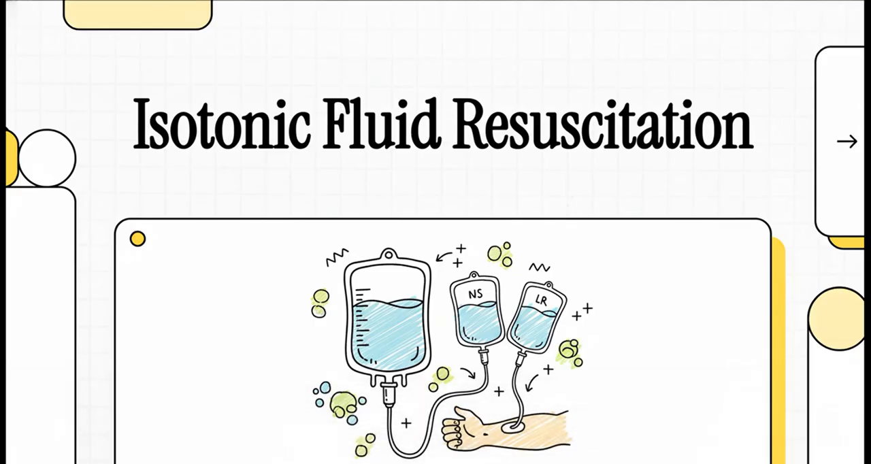
mouse_move(191, 405)
click(55, 463)
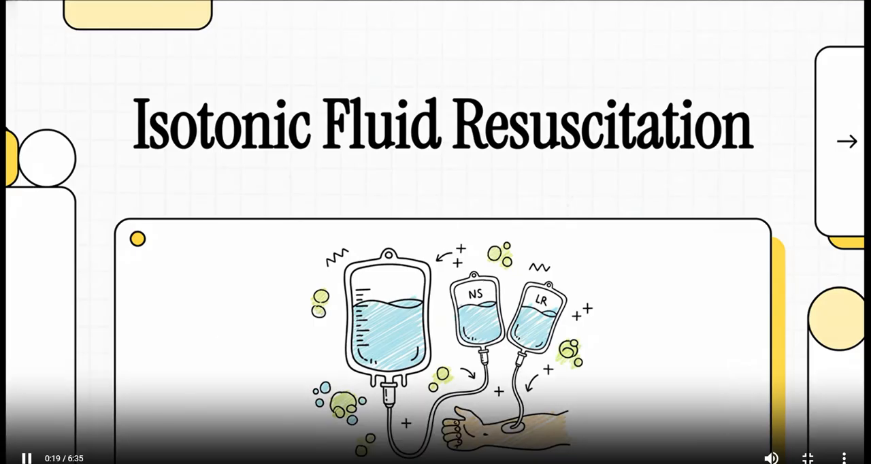